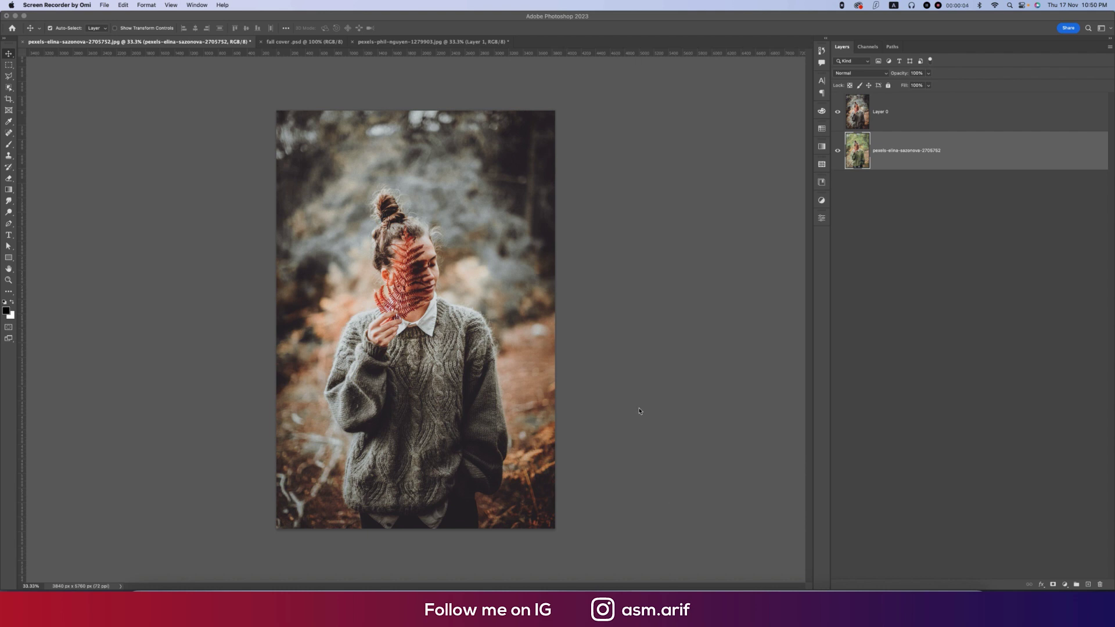
Compare the graded elina-sazonova photo against its original by hiding and showing its top layer.
click(318, 46)
click(305, 42)
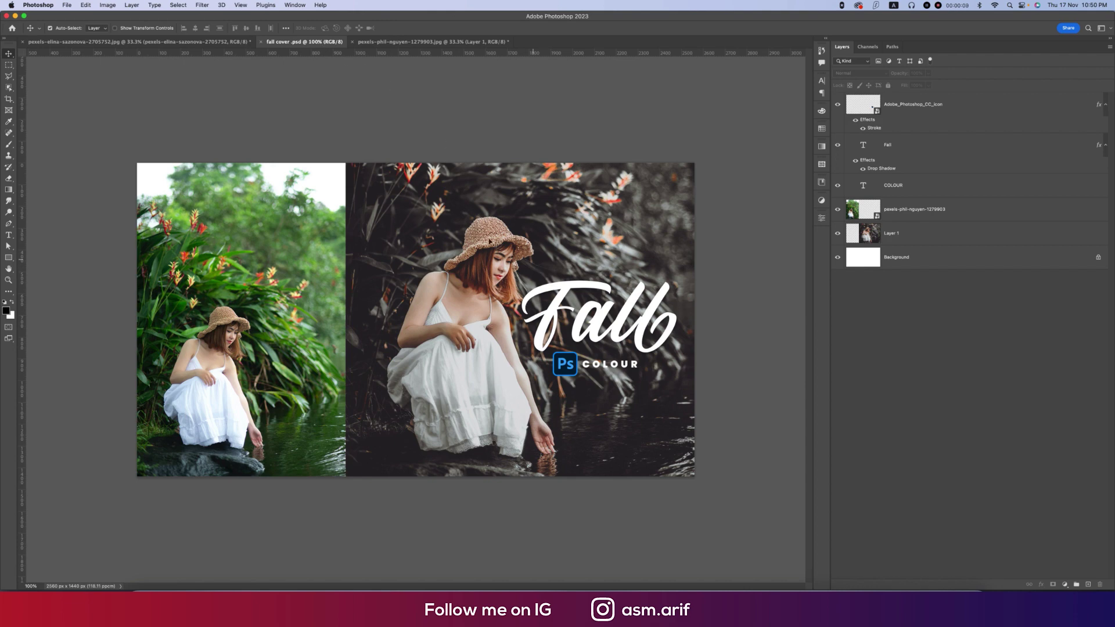
click(139, 42)
click(838, 112)
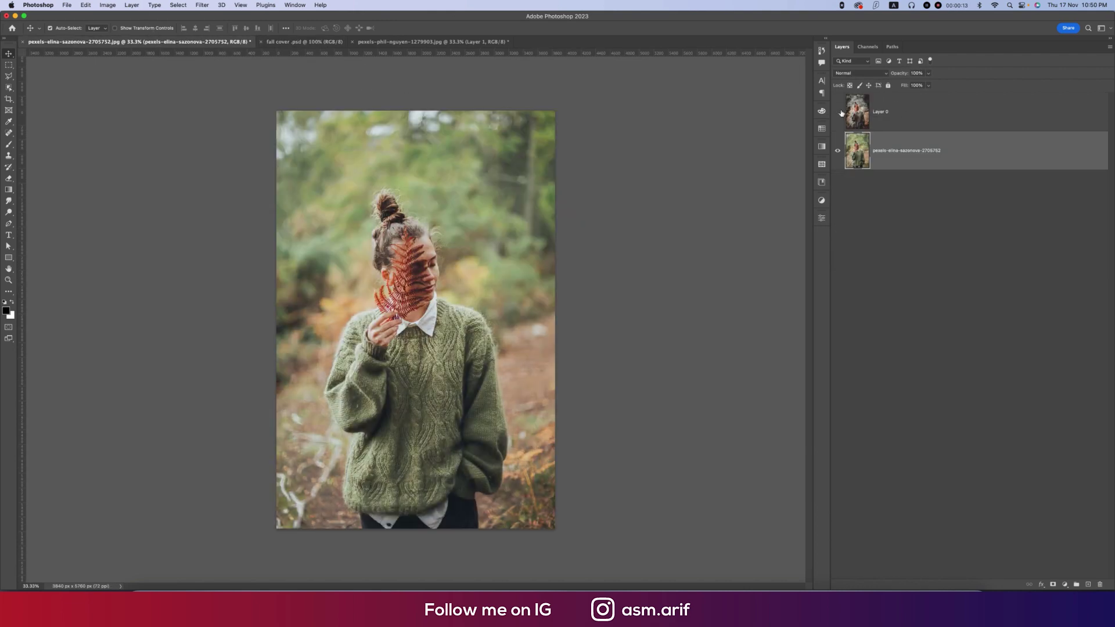
click(837, 112)
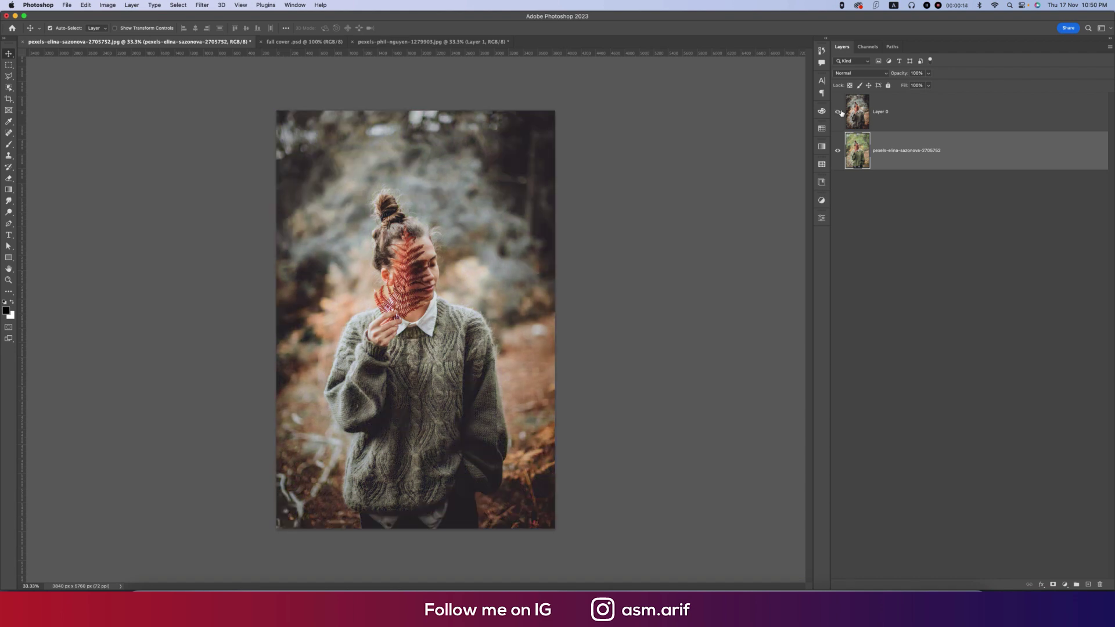
Switch to the pexels-phil-nguyen photo and compare its desaturated layer with the original.
key(ctrl+Tab)
click(462, 42)
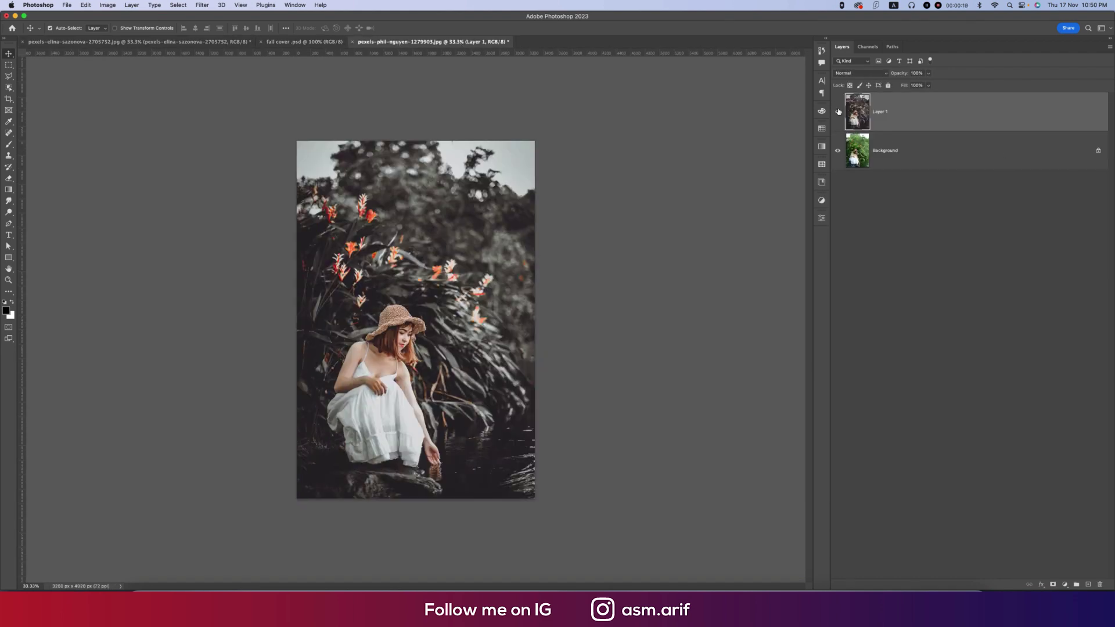
click(837, 112)
click(837, 112)
Delete the desaturated Layer 1 from the pexels-phil-nguyen photo.
key(Delete)
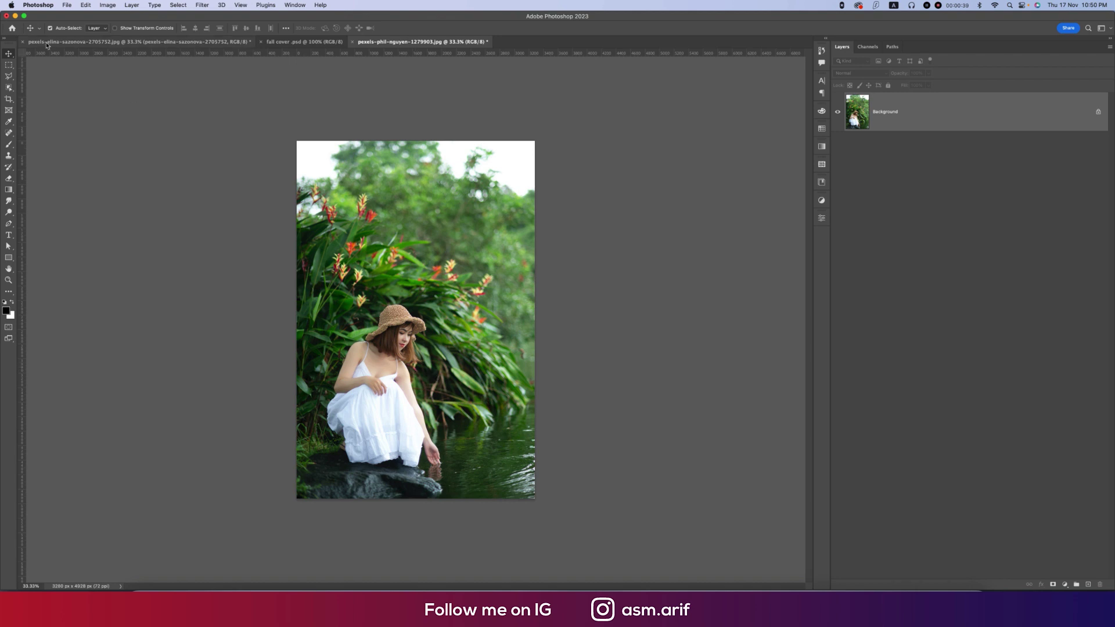
click(68, 6)
click(74, 25)
Duplicate Background to a new layer named 'fall' and launch the Camera Raw Filter on it.
key(super+j)
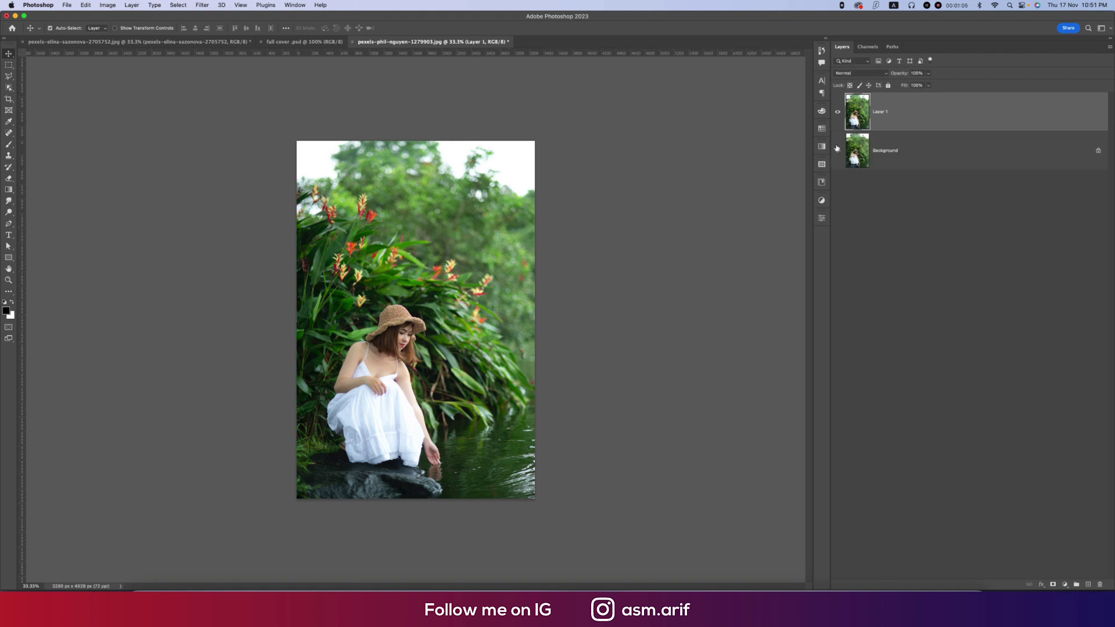
double_click(884, 112)
text(fall)
key(Return)
click(202, 6)
click(232, 70)
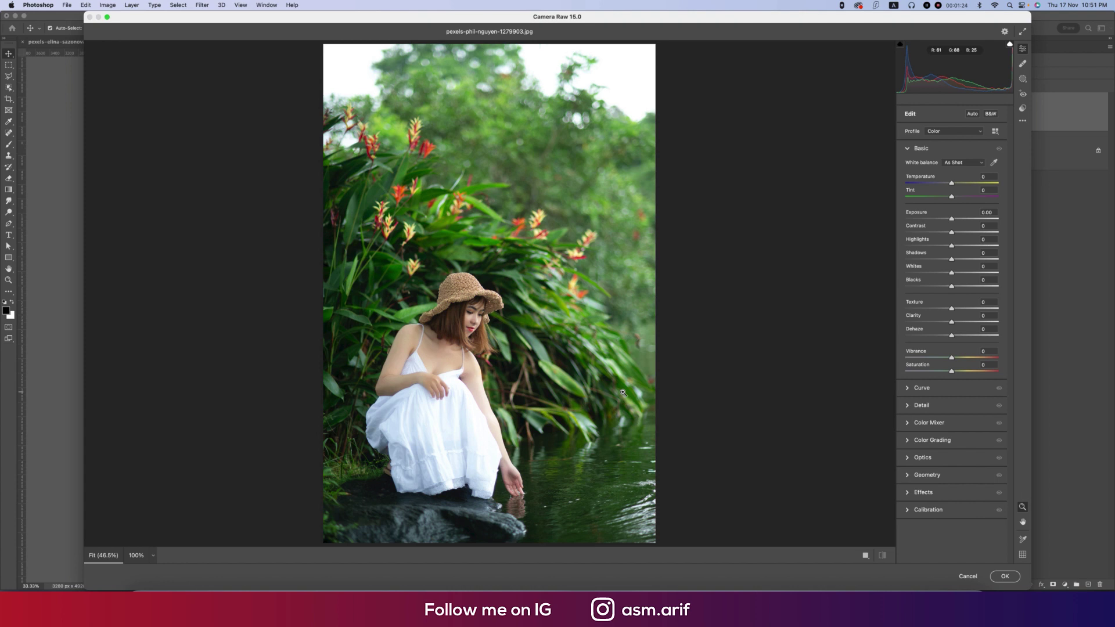
Load the 'fall modern colorxmp.xmp' settings file from the XMP folder into Camera Raw.
click(1022, 123)
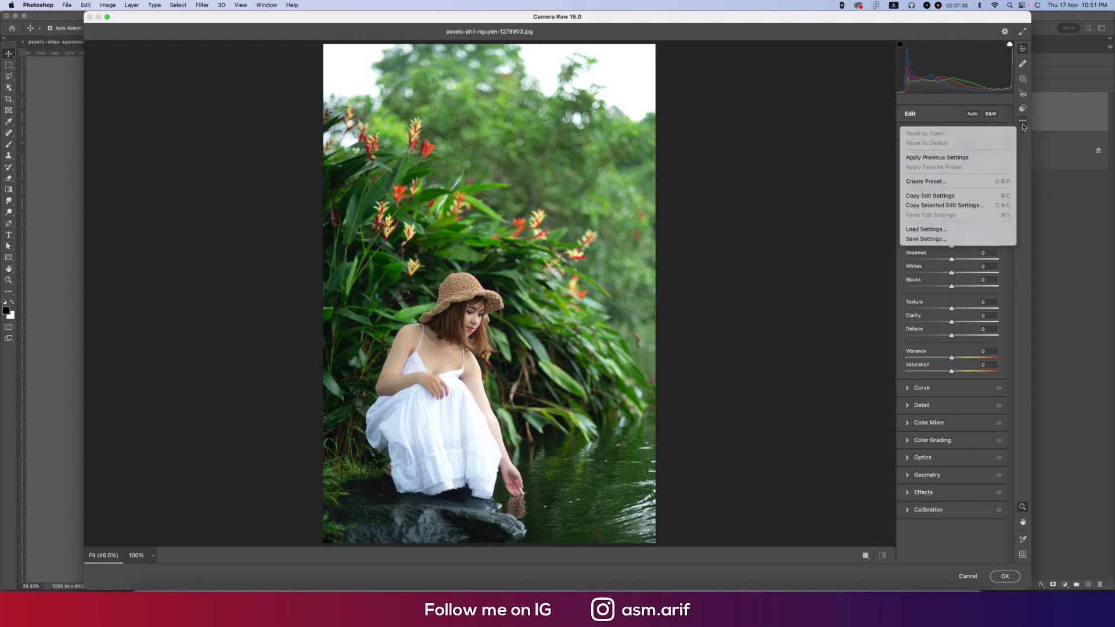
click(946, 230)
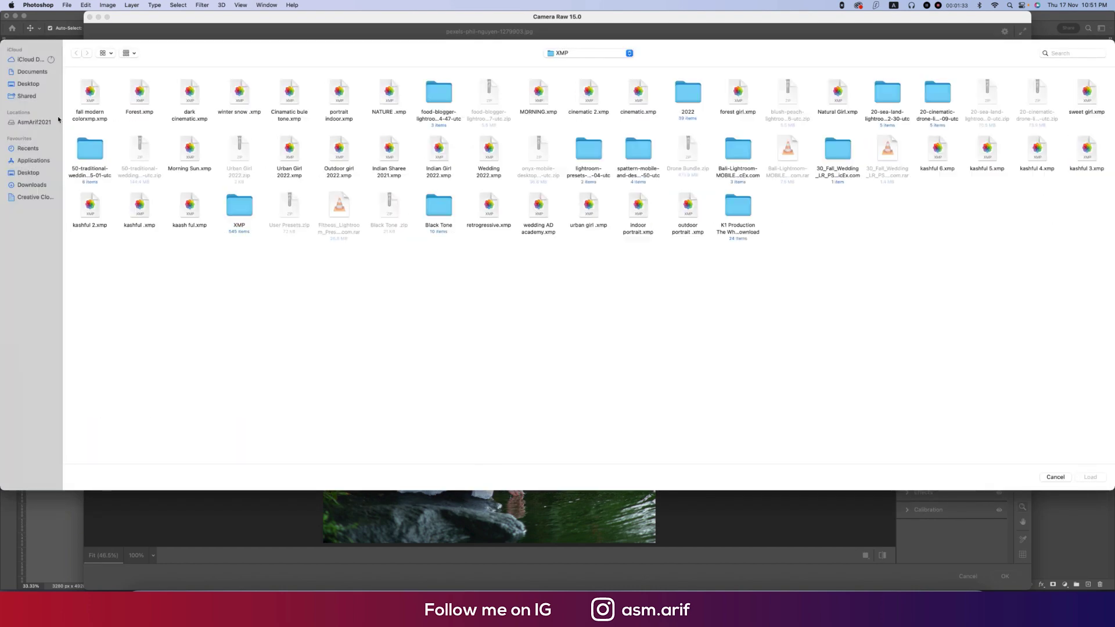
click(89, 99)
double_click(89, 106)
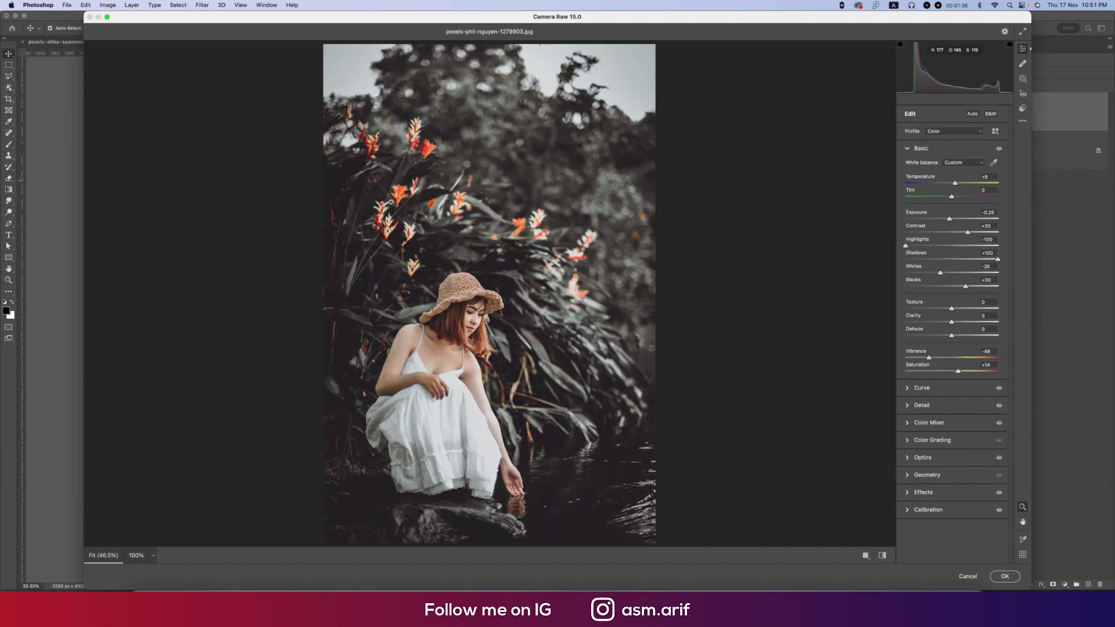
click(882, 555)
click(882, 555)
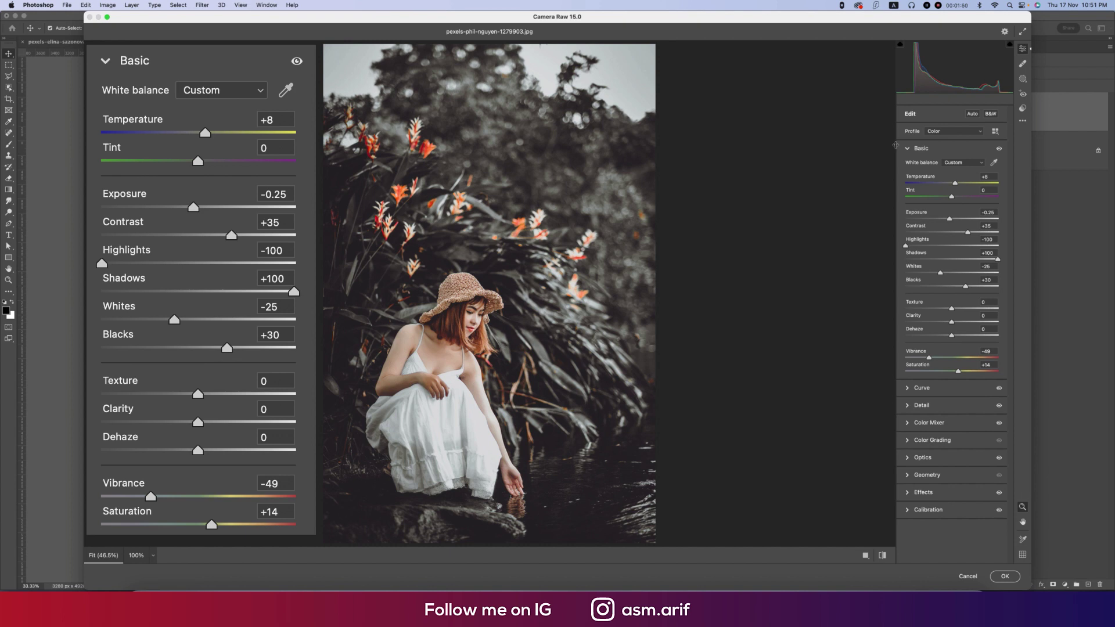
click(994, 177)
Inspect the preset's point curve and its red, green and blue channel curves.
click(908, 150)
click(908, 167)
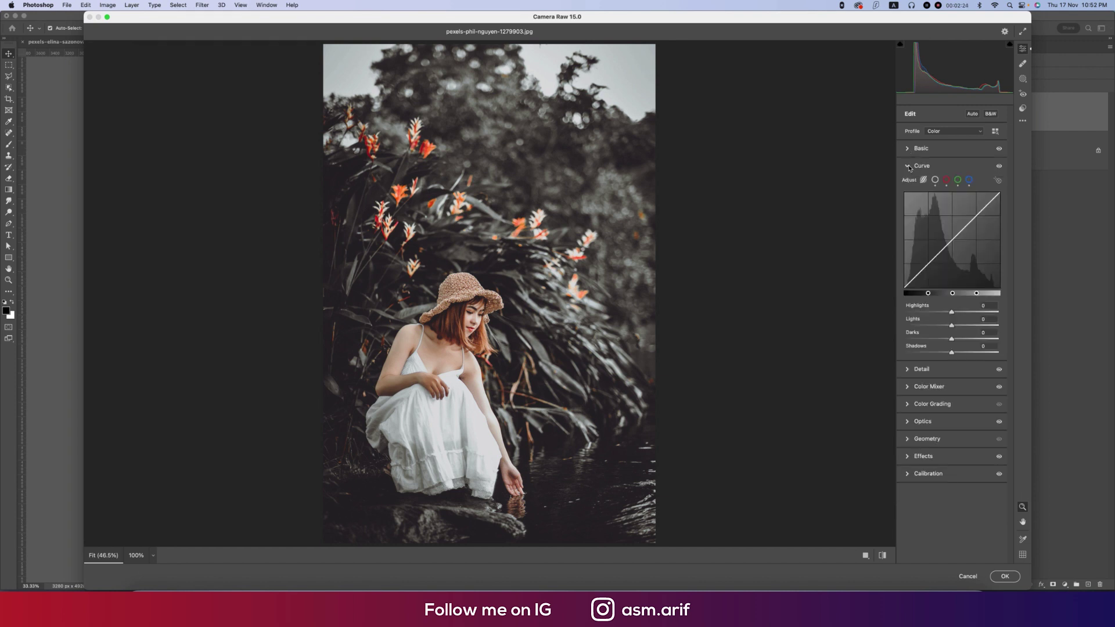
click(935, 181)
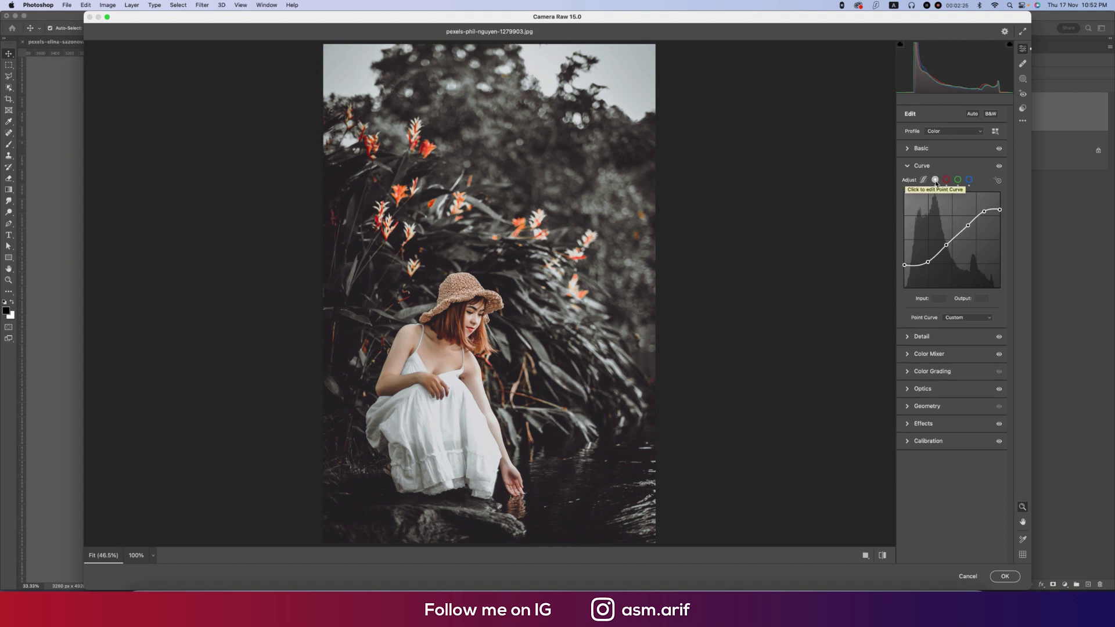
click(946, 180)
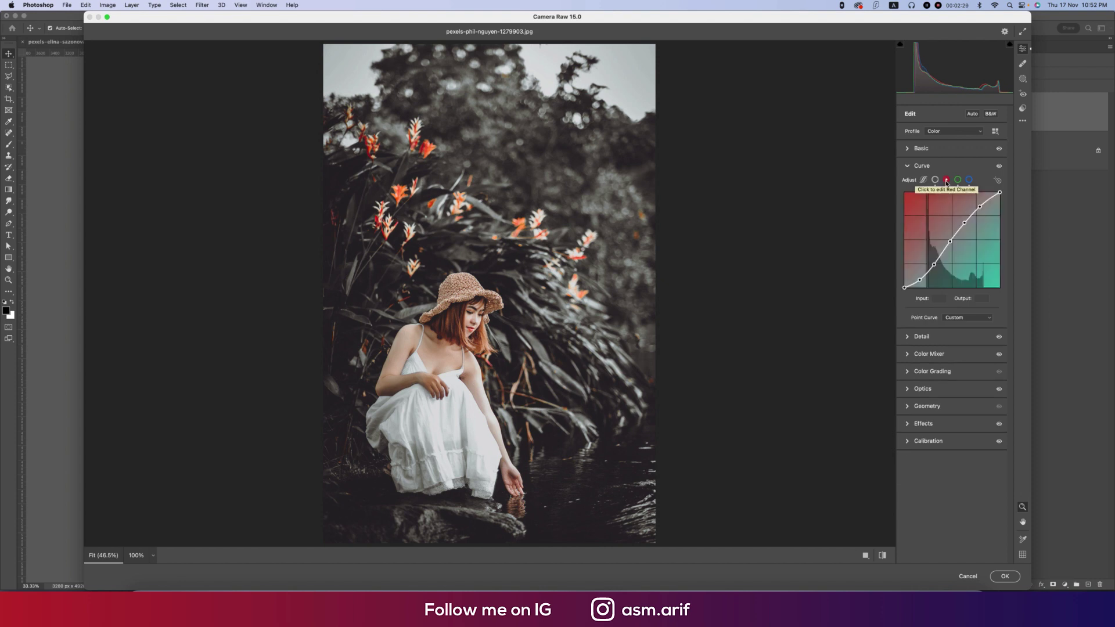
click(957, 181)
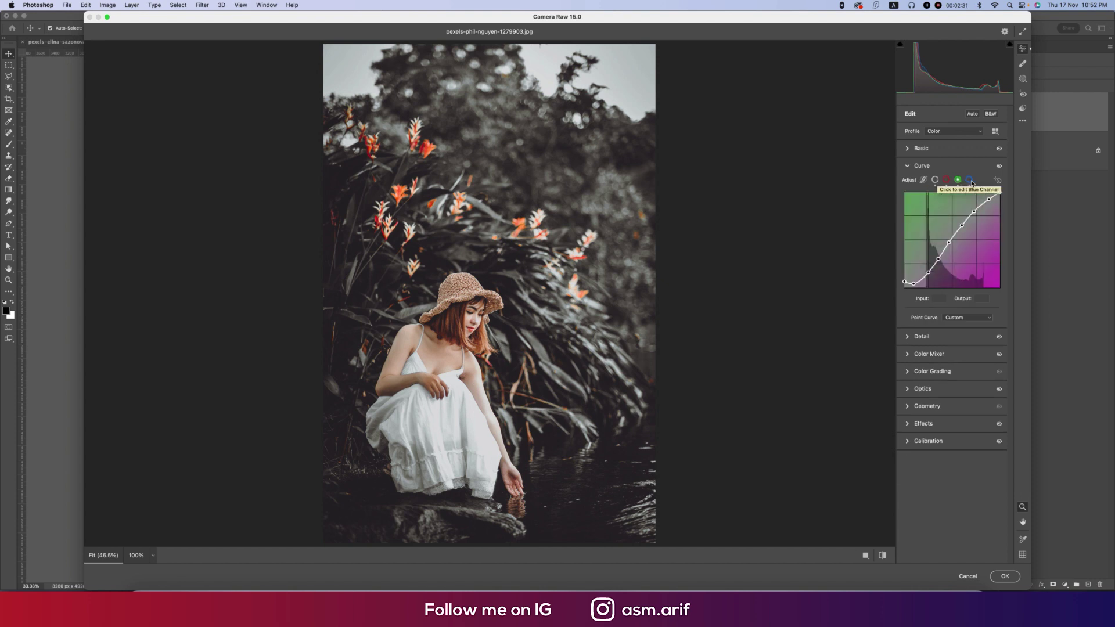
click(970, 180)
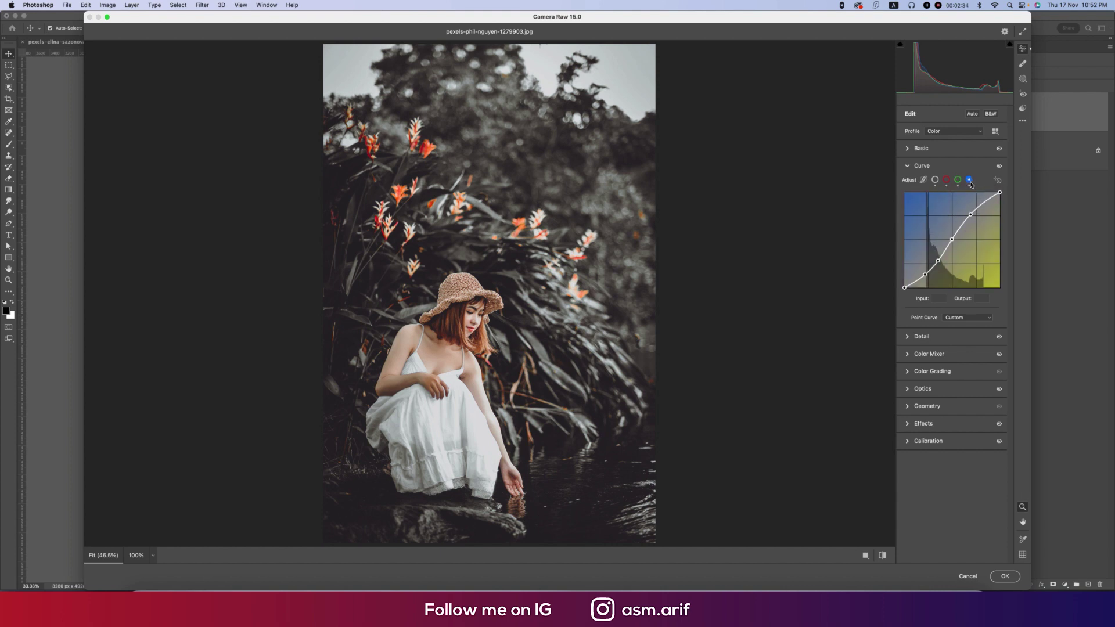
click(908, 168)
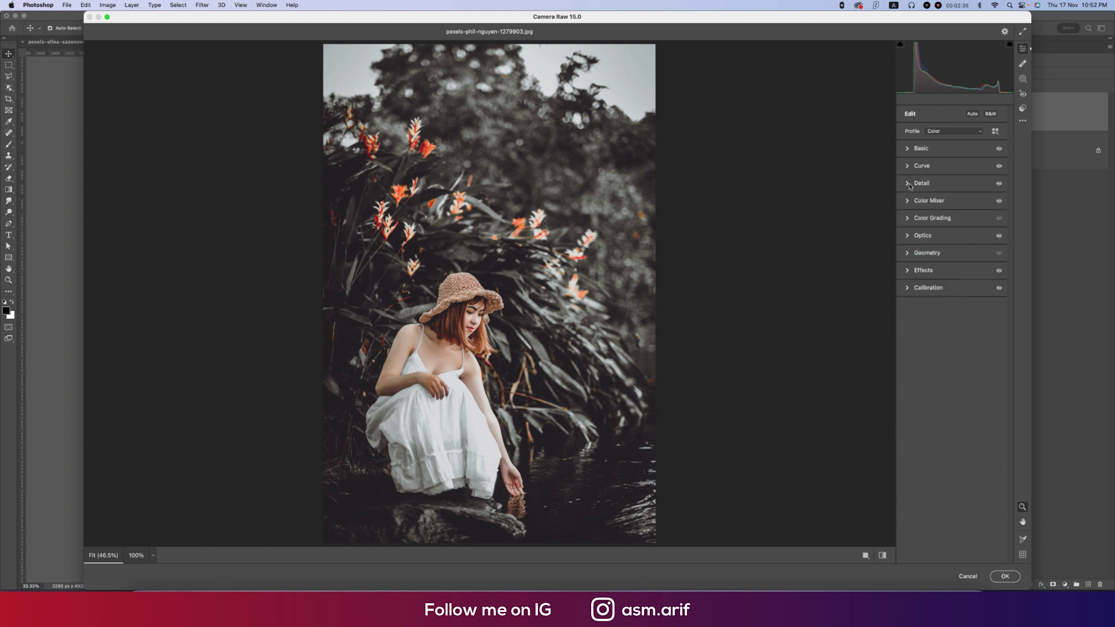
Lower Detail sharpening to 15 and reveal Color Noise Reduction's Detail and Smoothness (50 each).
click(910, 185)
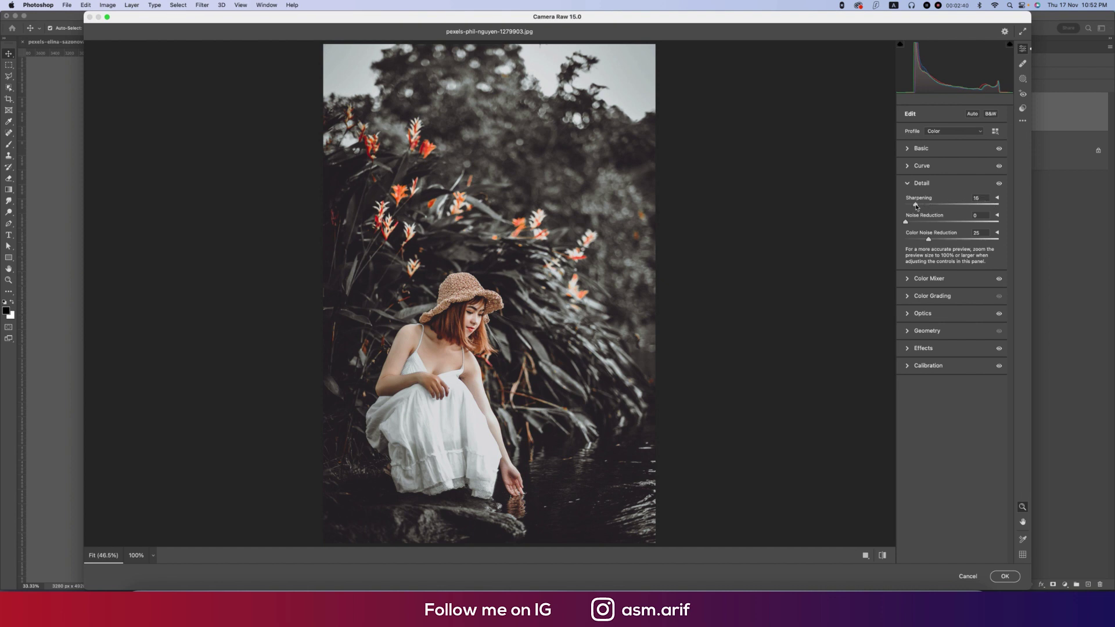
drag(915, 207, 914, 207)
click(984, 234)
click(997, 233)
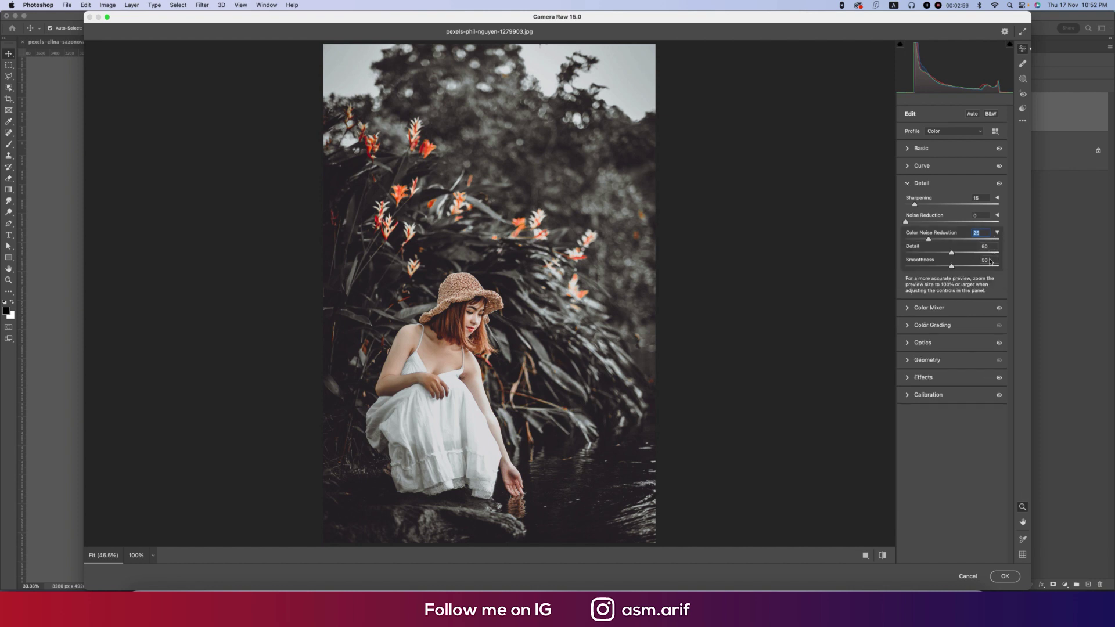
Expand the Color Mixer and cycle through its Hue, Saturation and Luminance values.
click(908, 184)
click(909, 202)
click(928, 232)
click(965, 229)
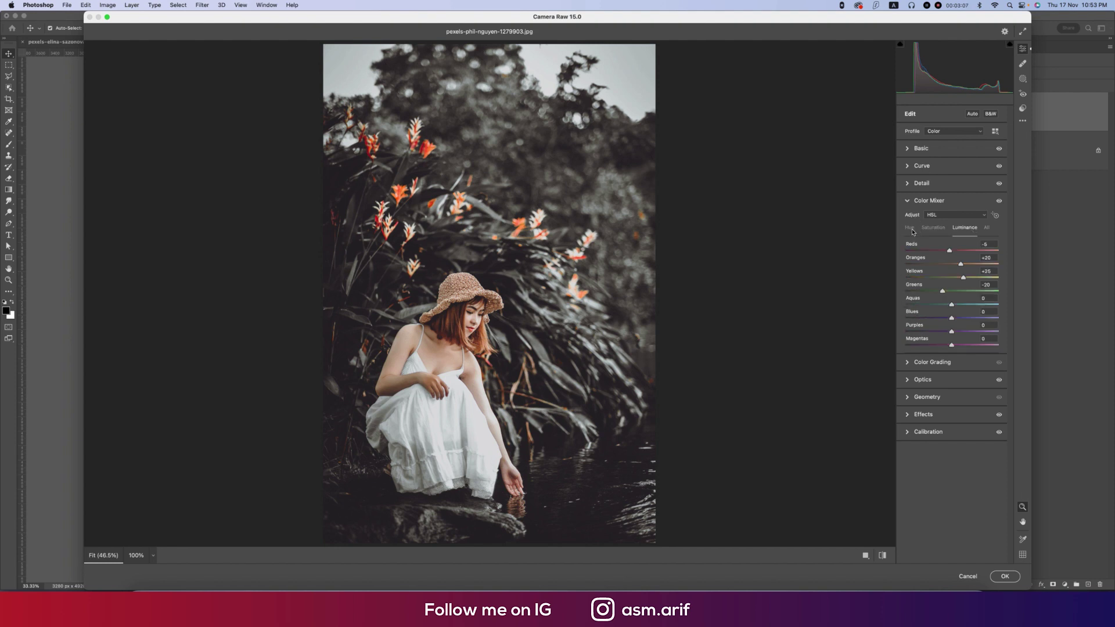
click(910, 230)
click(934, 229)
click(964, 229)
click(910, 229)
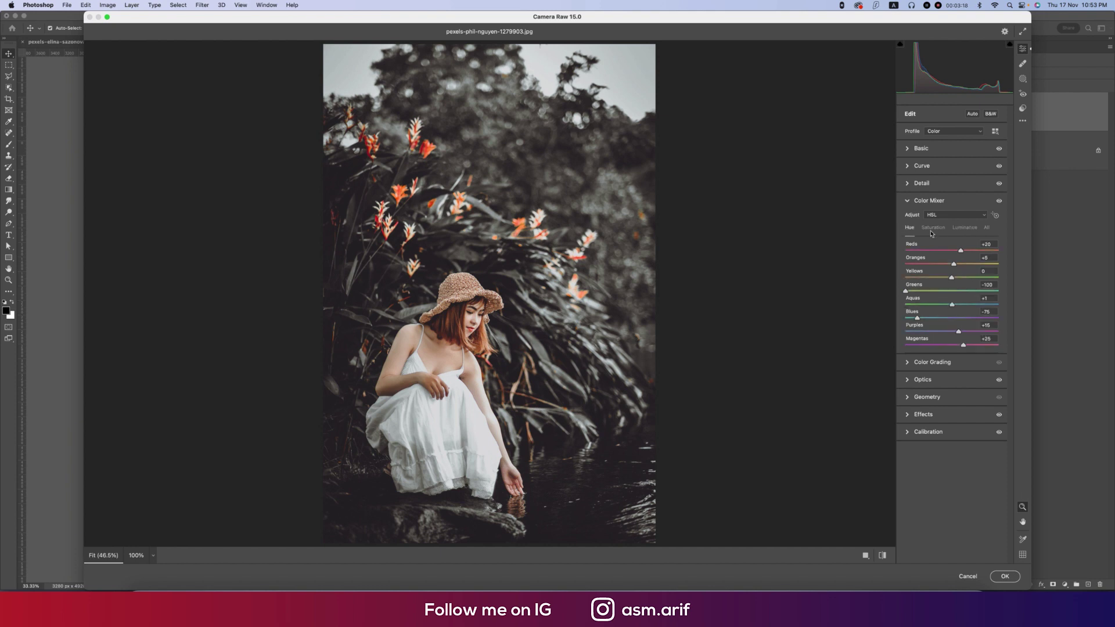
click(932, 230)
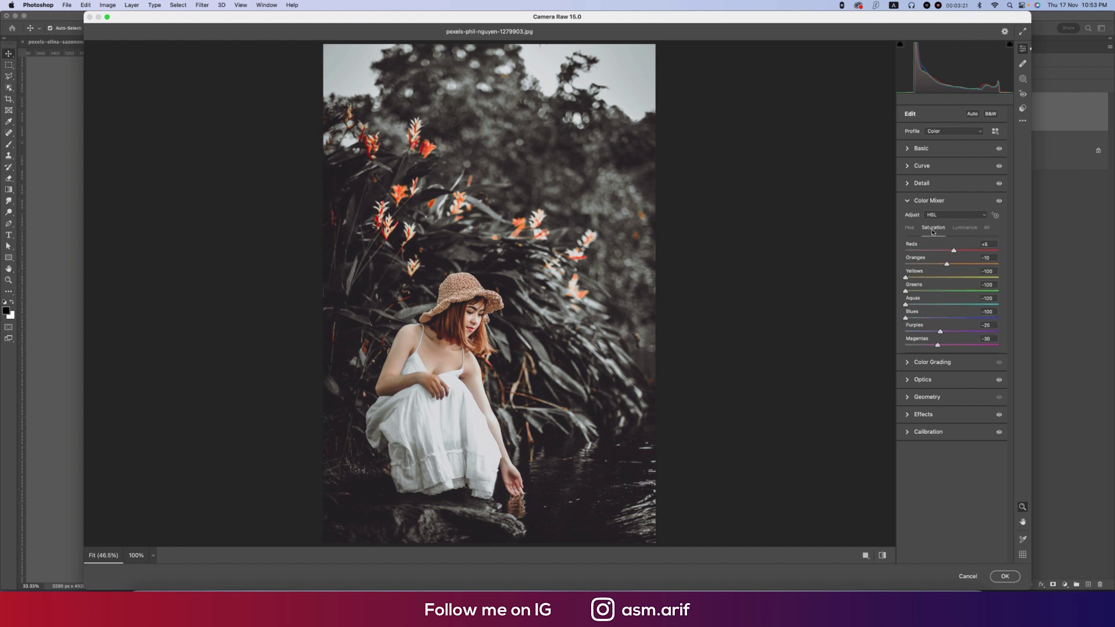
click(910, 229)
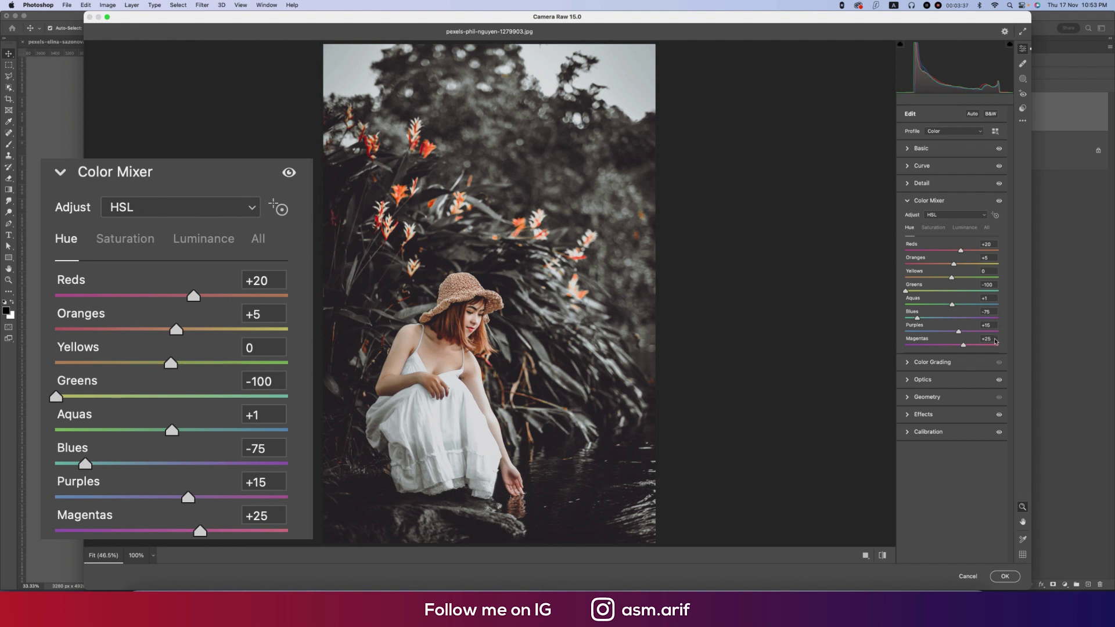
Review saturation values from Reds to Purples, then show luminance (Oranges +20, Yellows +25, Greens -20).
click(936, 229)
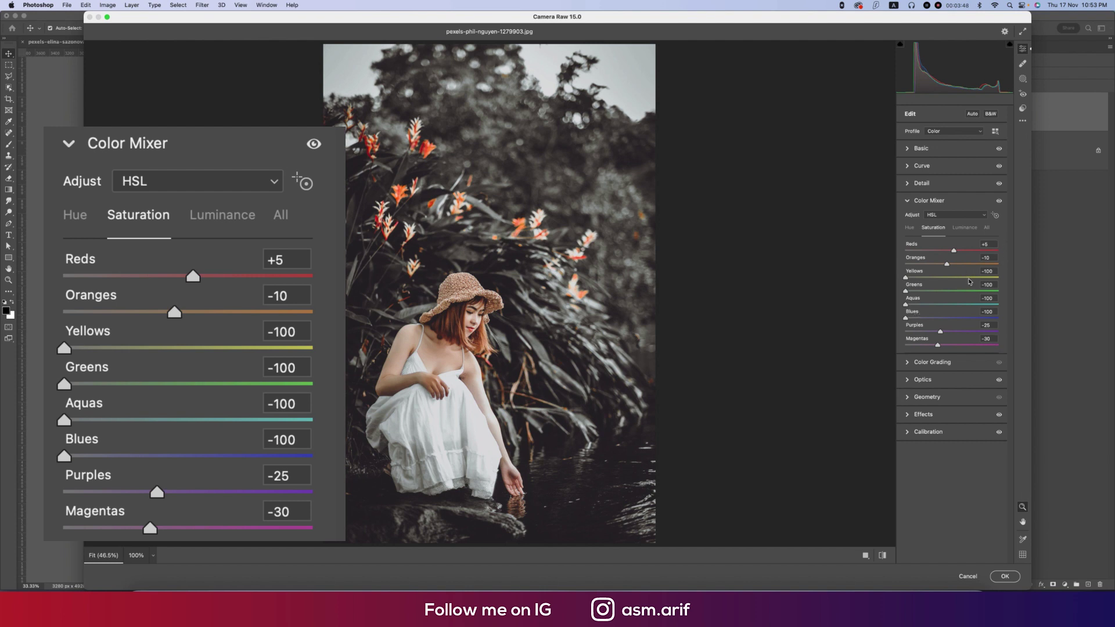
click(989, 244)
click(991, 325)
click(959, 228)
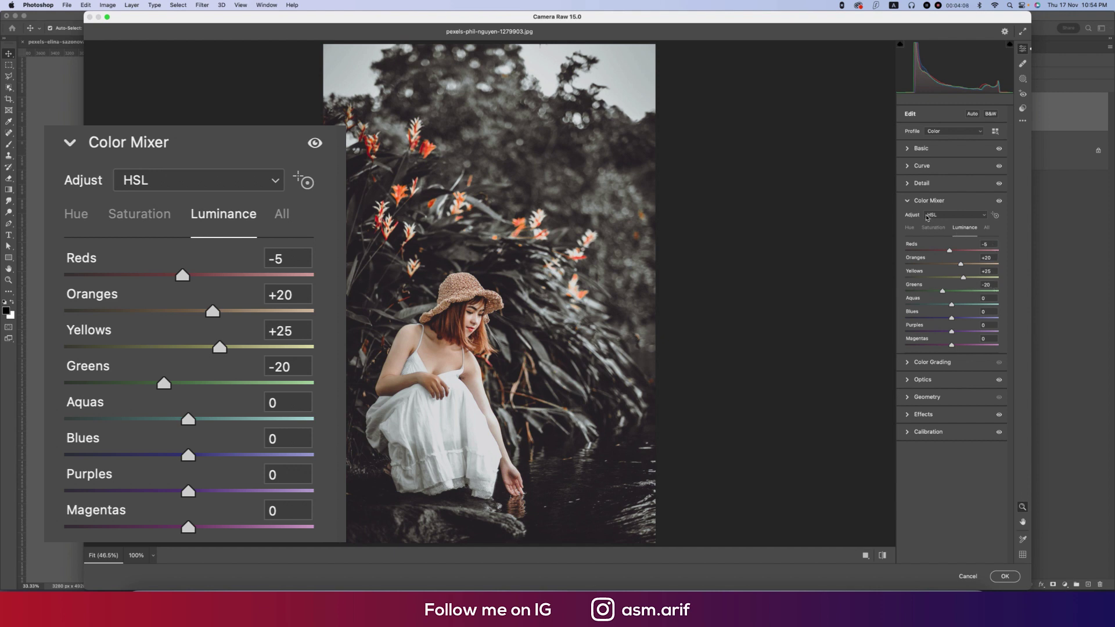
Browse Color Grading, Optics and Geometry, then check the Effects vignetting at -26.
click(907, 201)
click(908, 219)
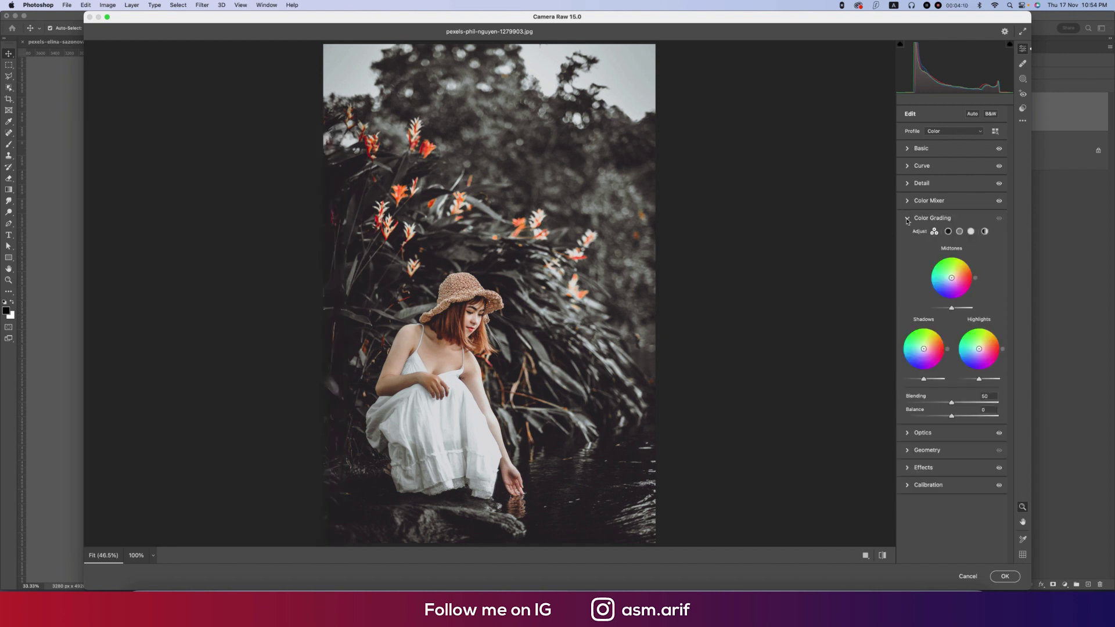
click(908, 219)
click(908, 235)
click(908, 235)
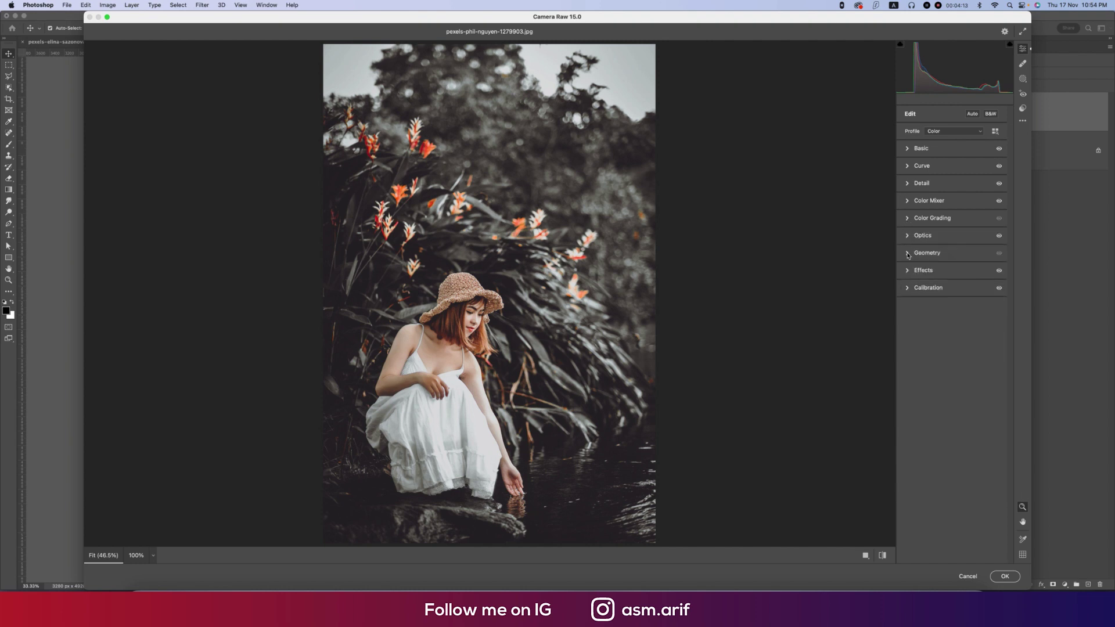
click(907, 254)
click(908, 253)
click(908, 270)
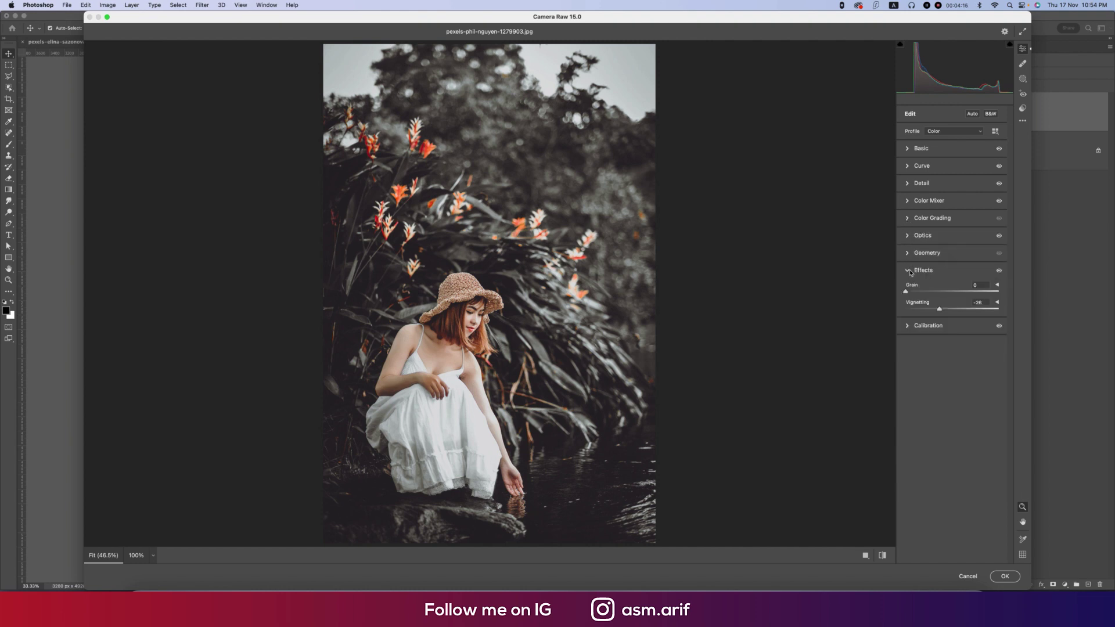
click(984, 302)
Review the Calibration primaries (Red Hue -1, Green Hue -4, Blue Hue -43), rechecking Color Mixer luminance.
click(929, 326)
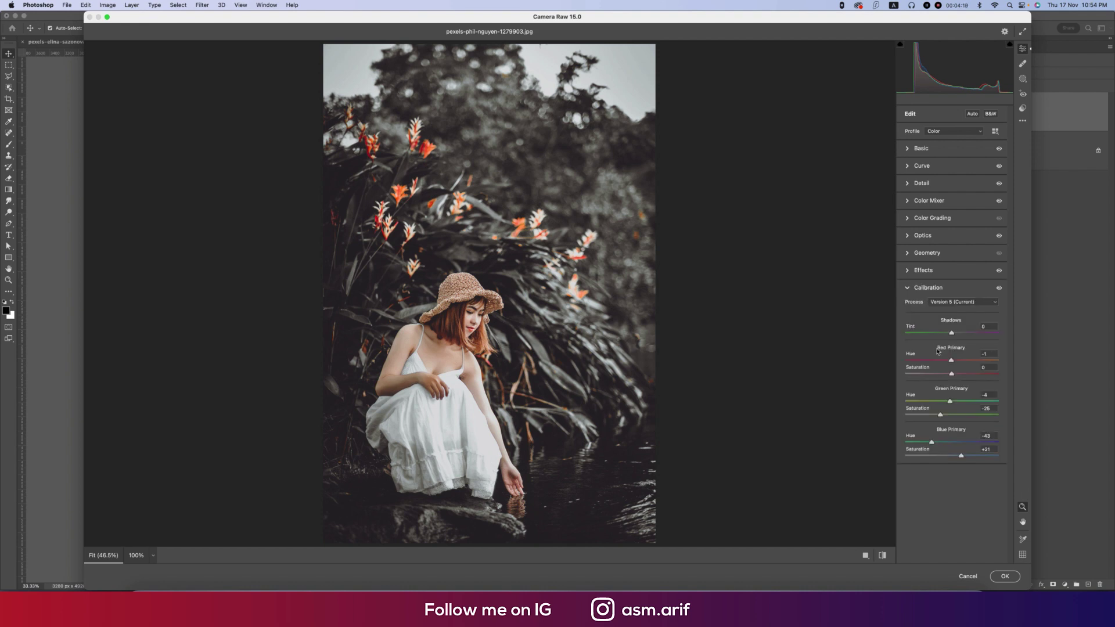
click(989, 354)
click(908, 201)
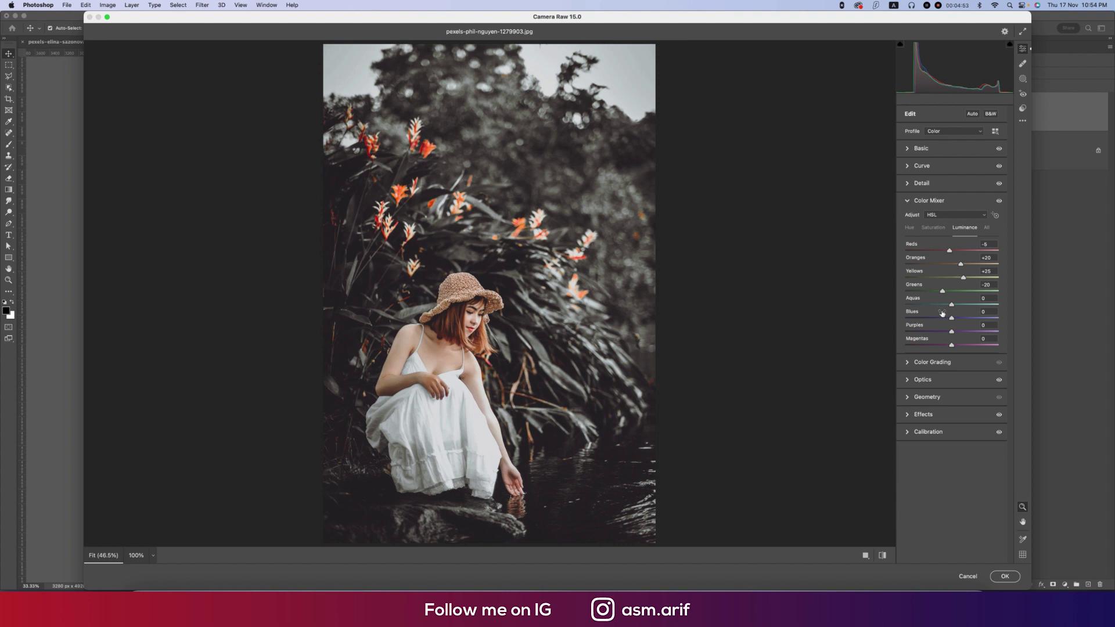
click(907, 202)
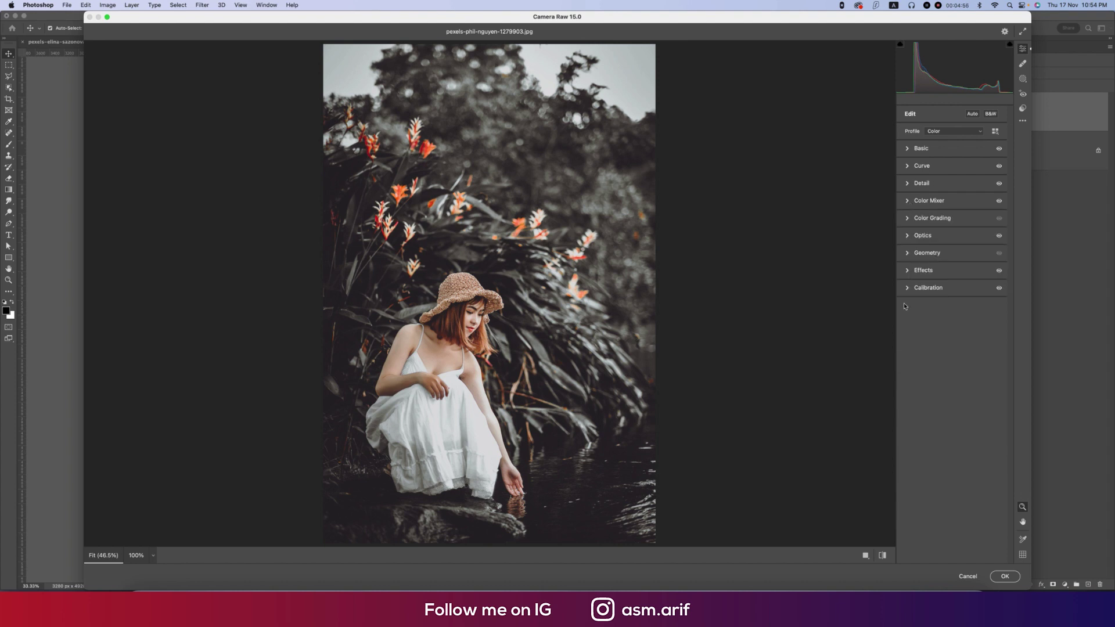
click(908, 288)
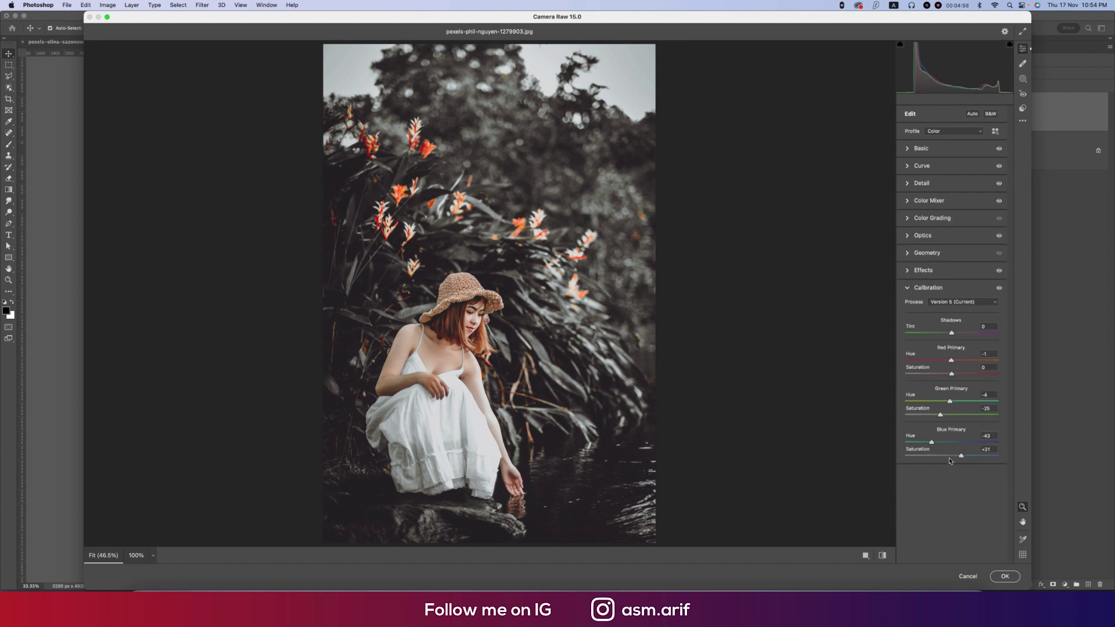
Commit the Camera Raw grade to the fall layer and compare it twice against the green Background.
click(1005, 576)
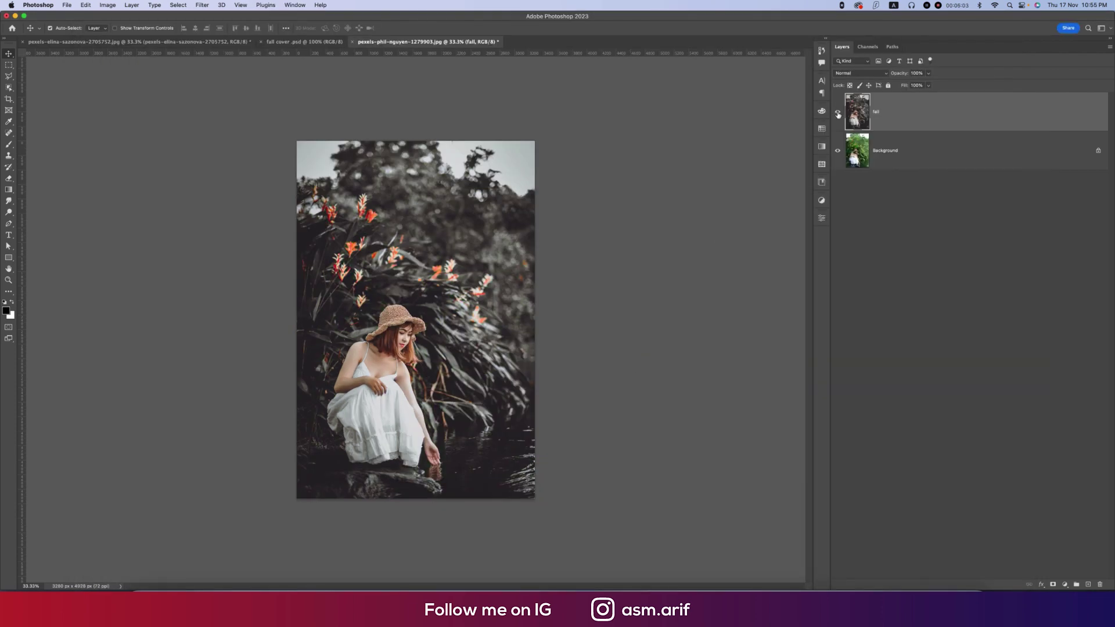
click(838, 114)
click(838, 113)
click(838, 115)
click(838, 114)
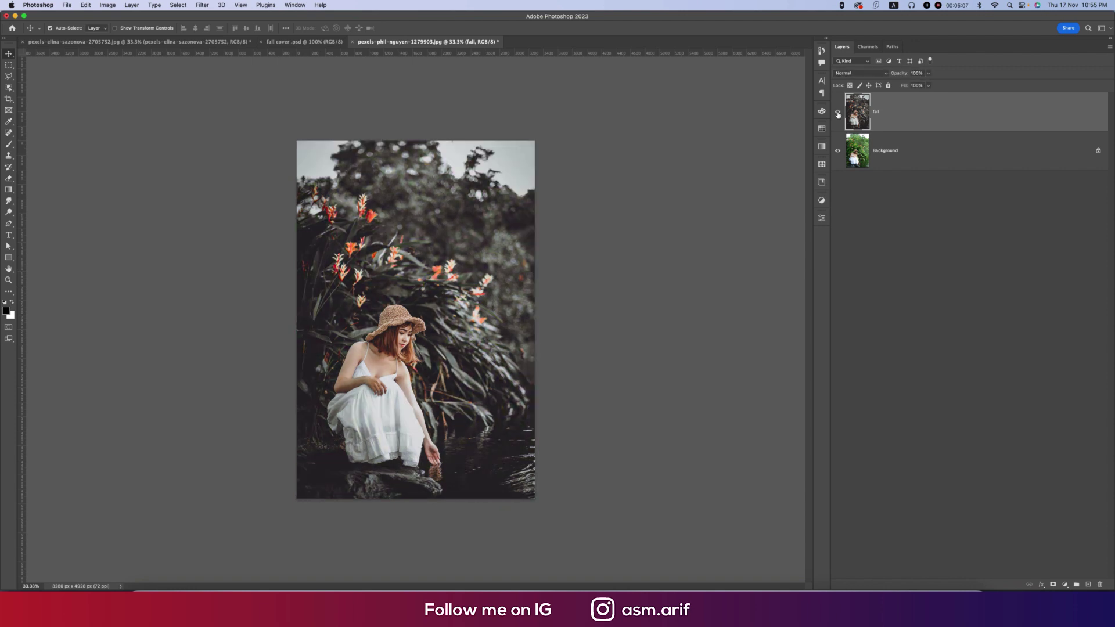